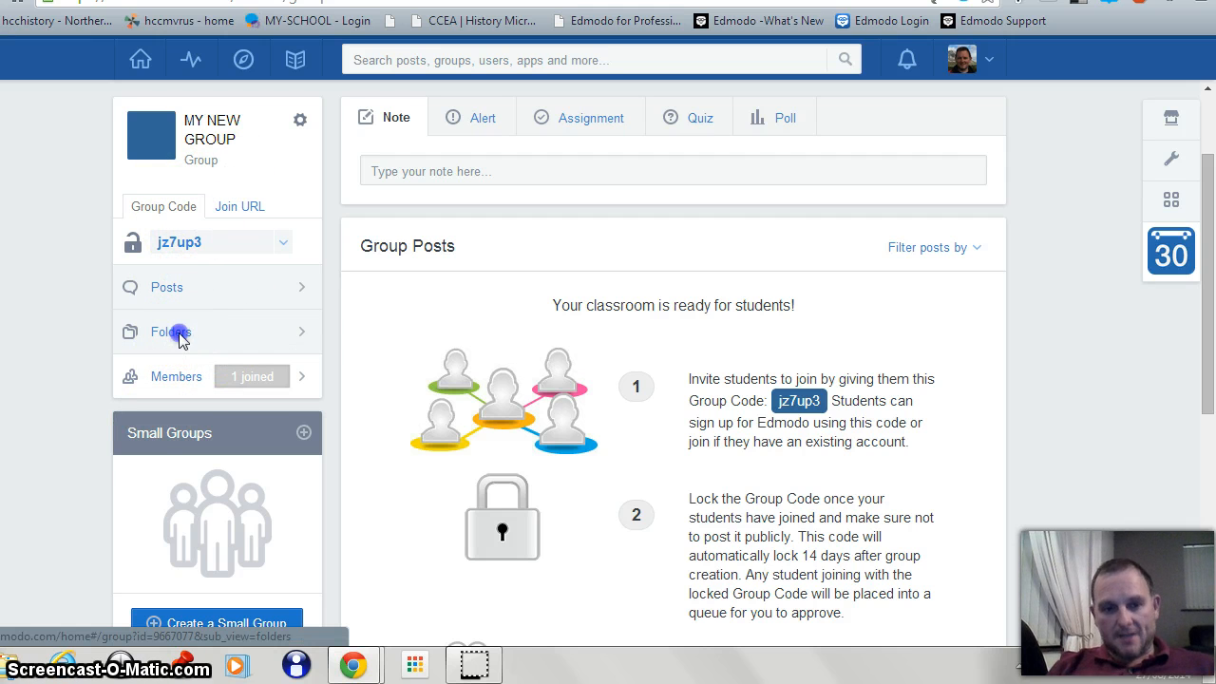
# Check the folders of MY NEW GROUP and open the folder list in the Library
pyautogui.click(180, 334)
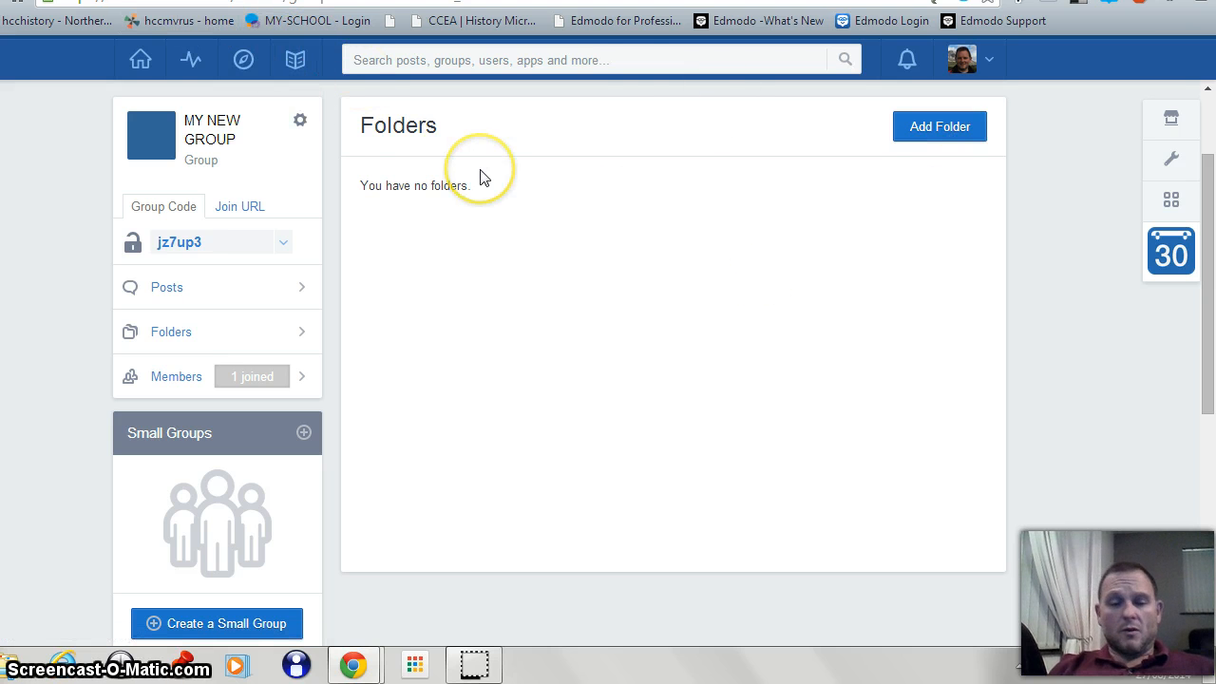
pyautogui.click(297, 62)
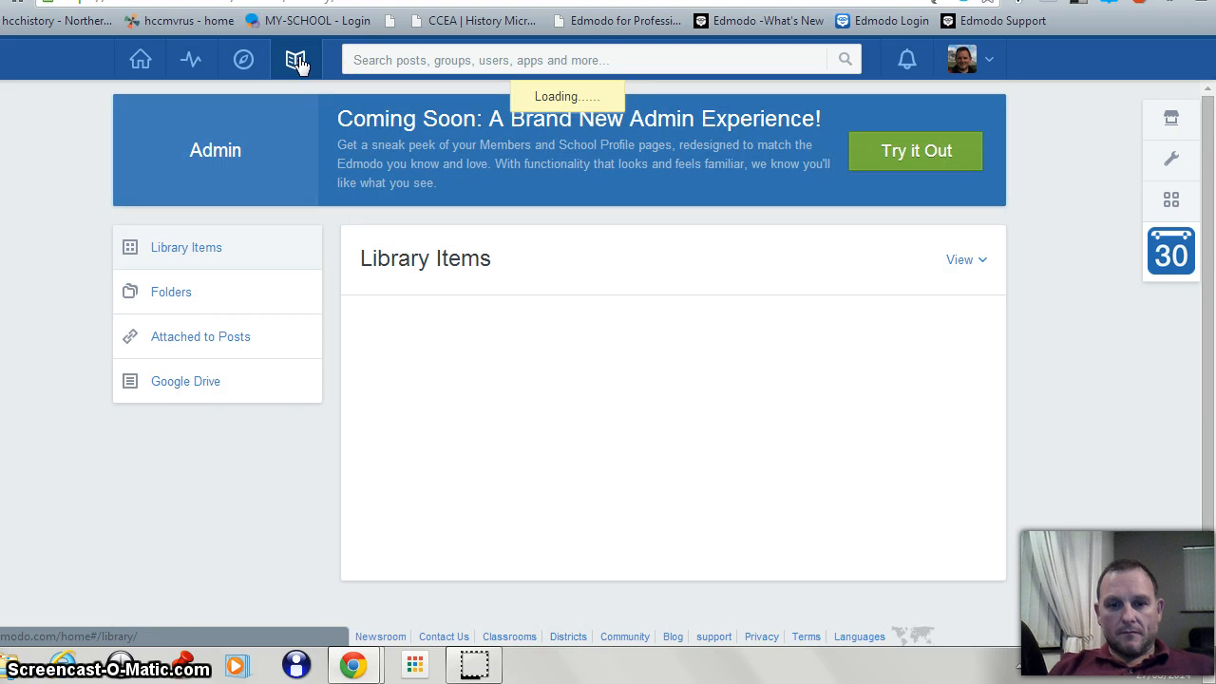
pyautogui.scroll(-2, 1203, 123)
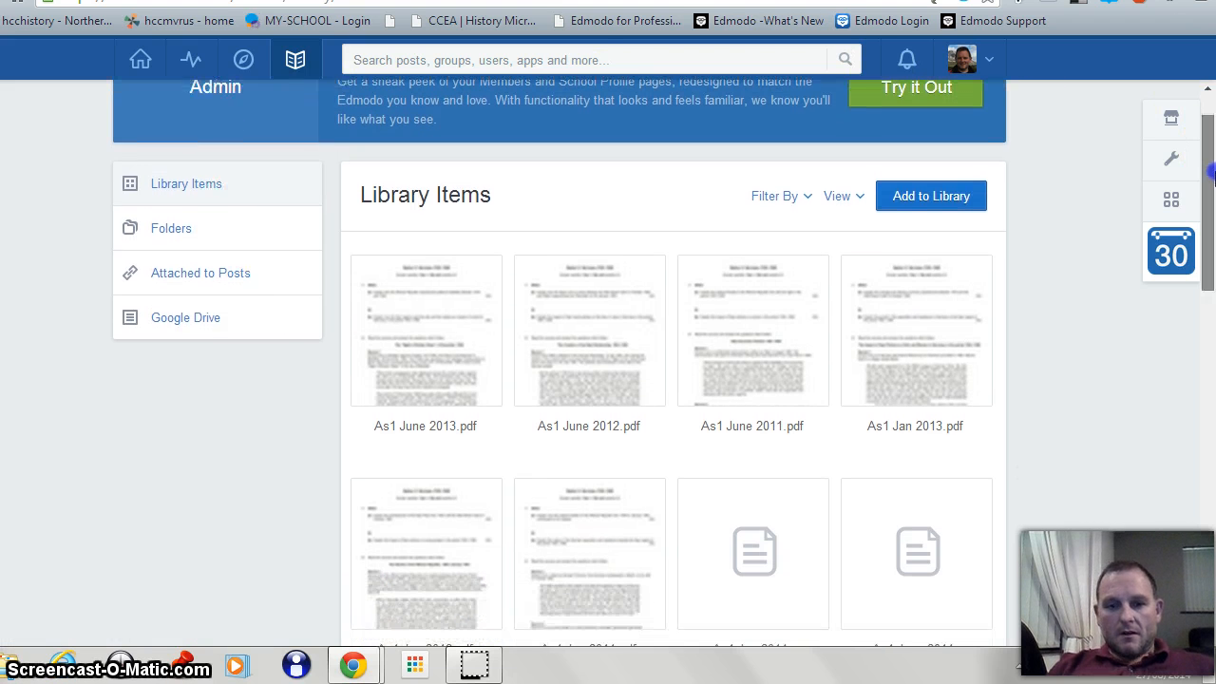
pyautogui.moveTo(1211, 172); pyautogui.dragTo(1211, 183)
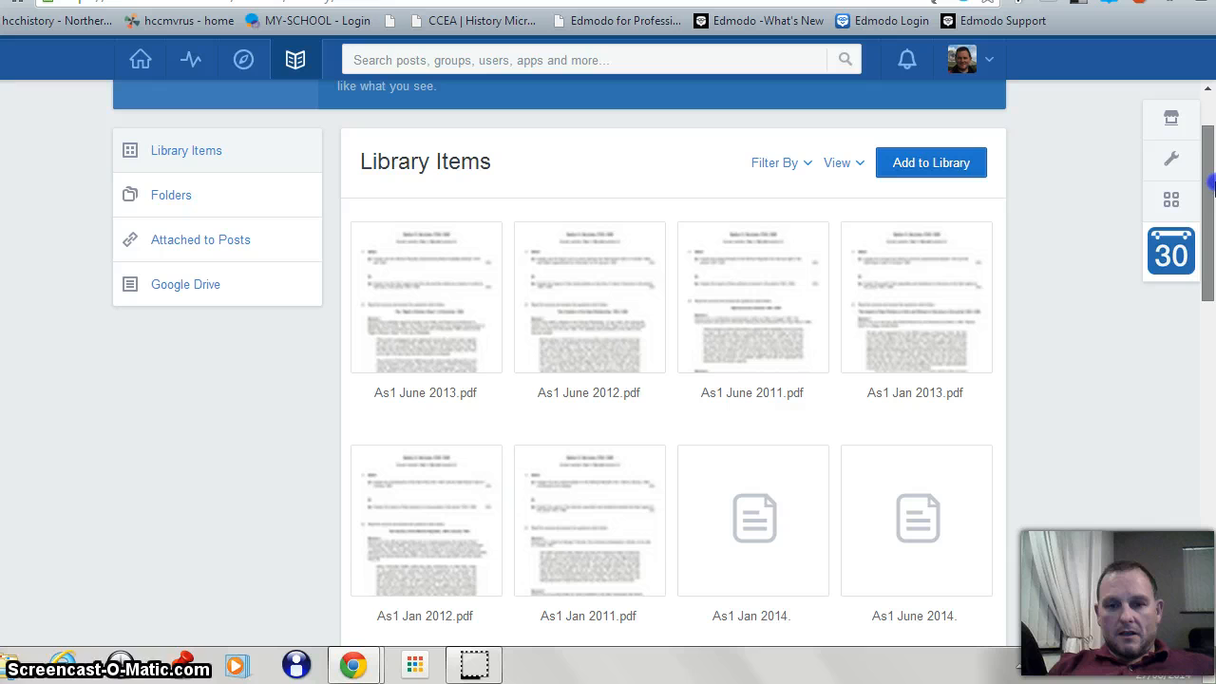
pyautogui.click(208, 199)
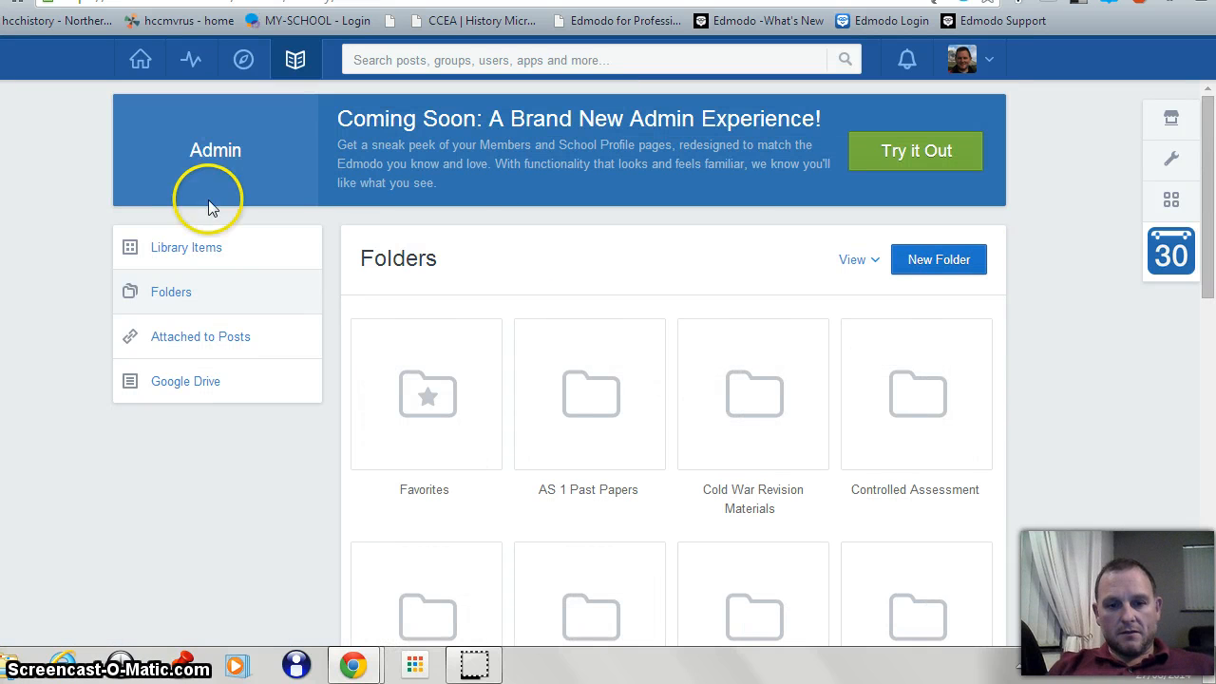
# Create a Library folder named NEW FOLDER and share it with MY NEW GROUP
pyautogui.moveTo(1212, 147); pyautogui.dragTo(1209, 64)
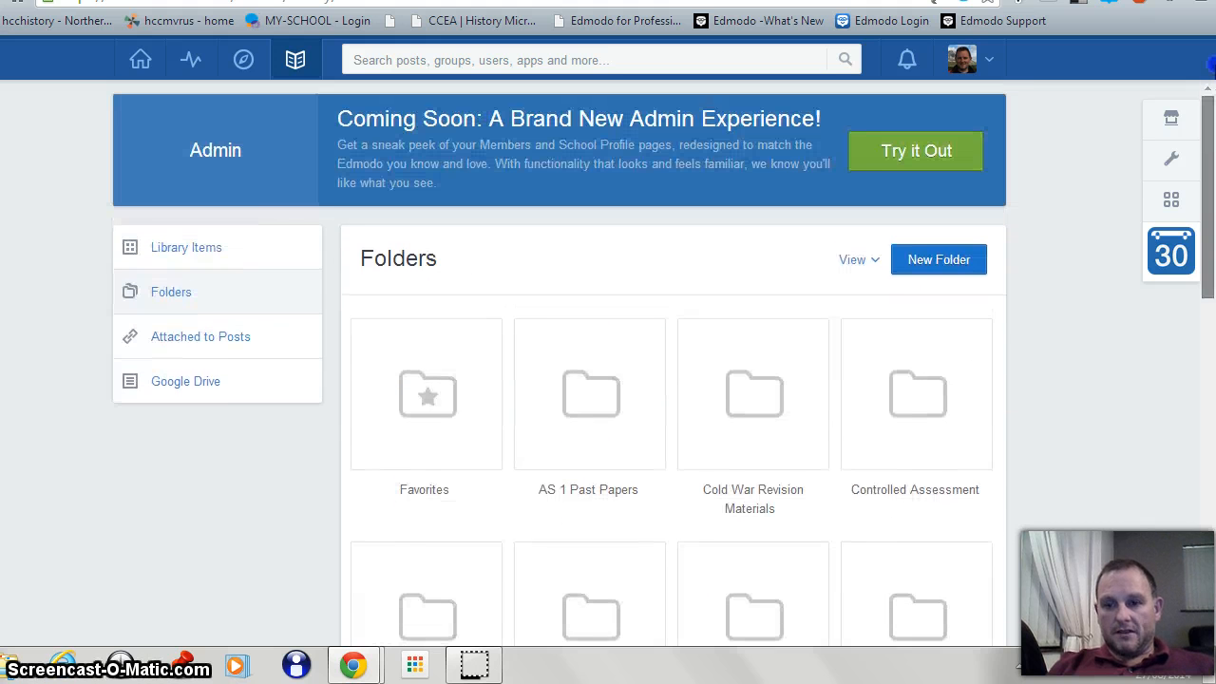
pyautogui.moveTo(1212, 138); pyautogui.dragTo(1205, 181)
pyautogui.click(941, 166)
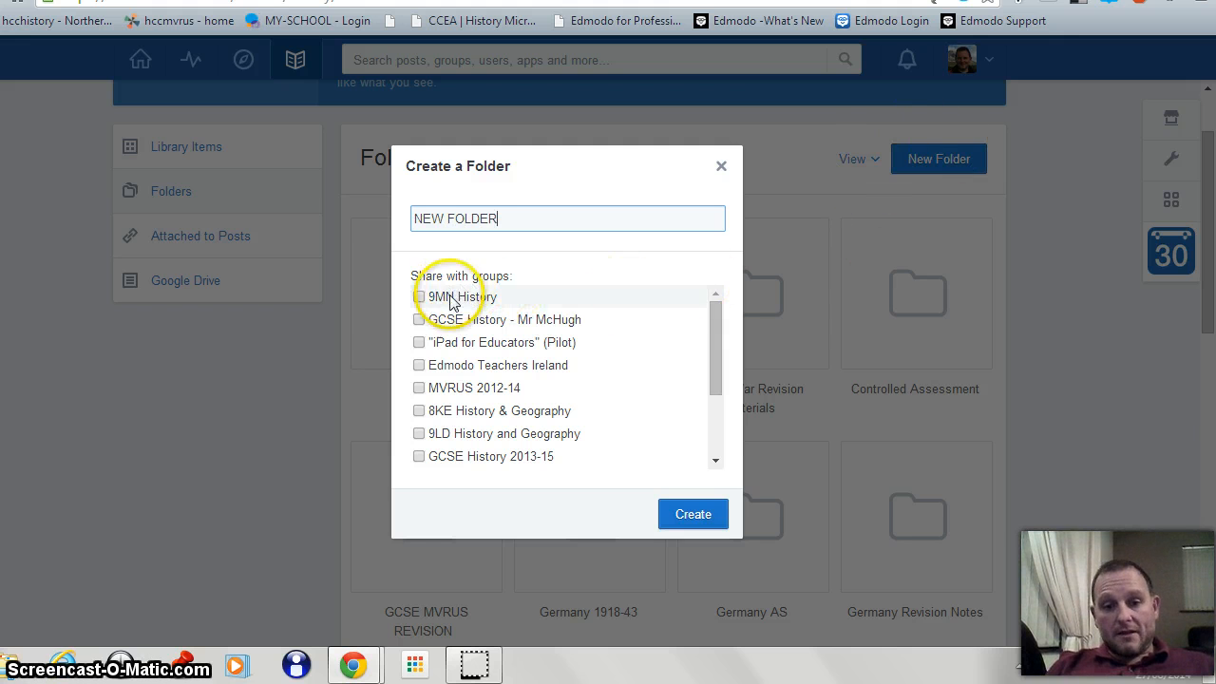
pyautogui.moveTo(716, 328); pyautogui.dragTo(709, 298)
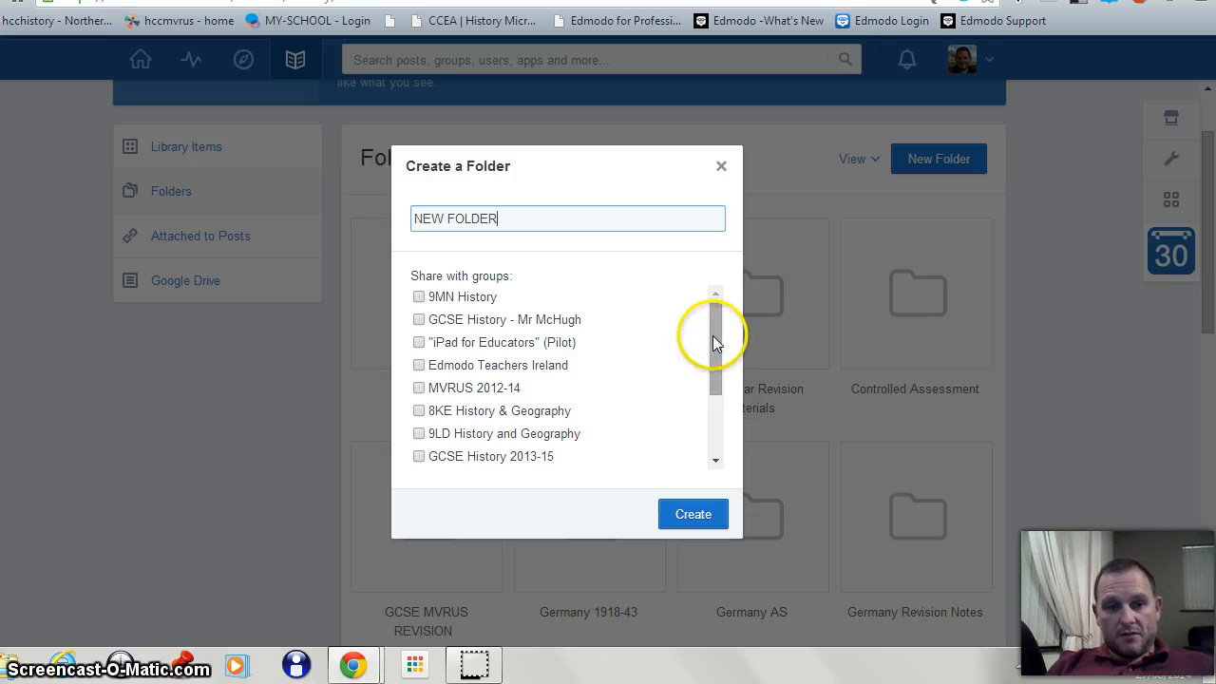
pyautogui.moveTo(714, 333); pyautogui.dragTo(715, 399)
pyautogui.click(419, 458)
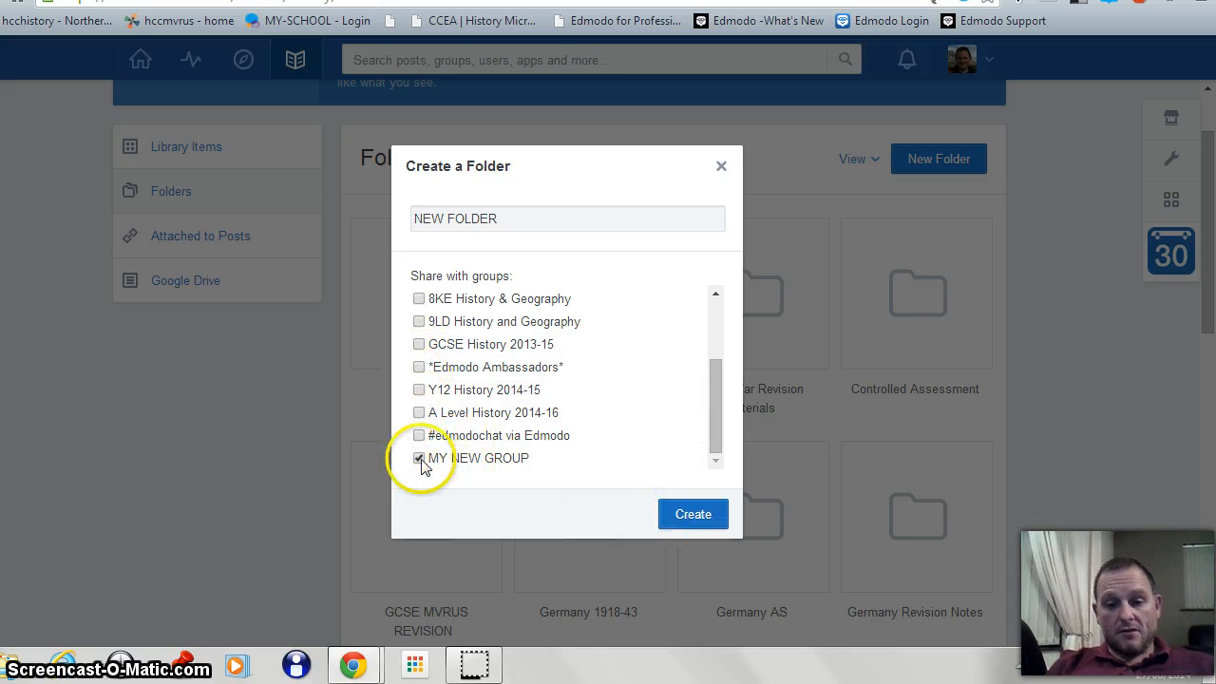
pyautogui.click(692, 523)
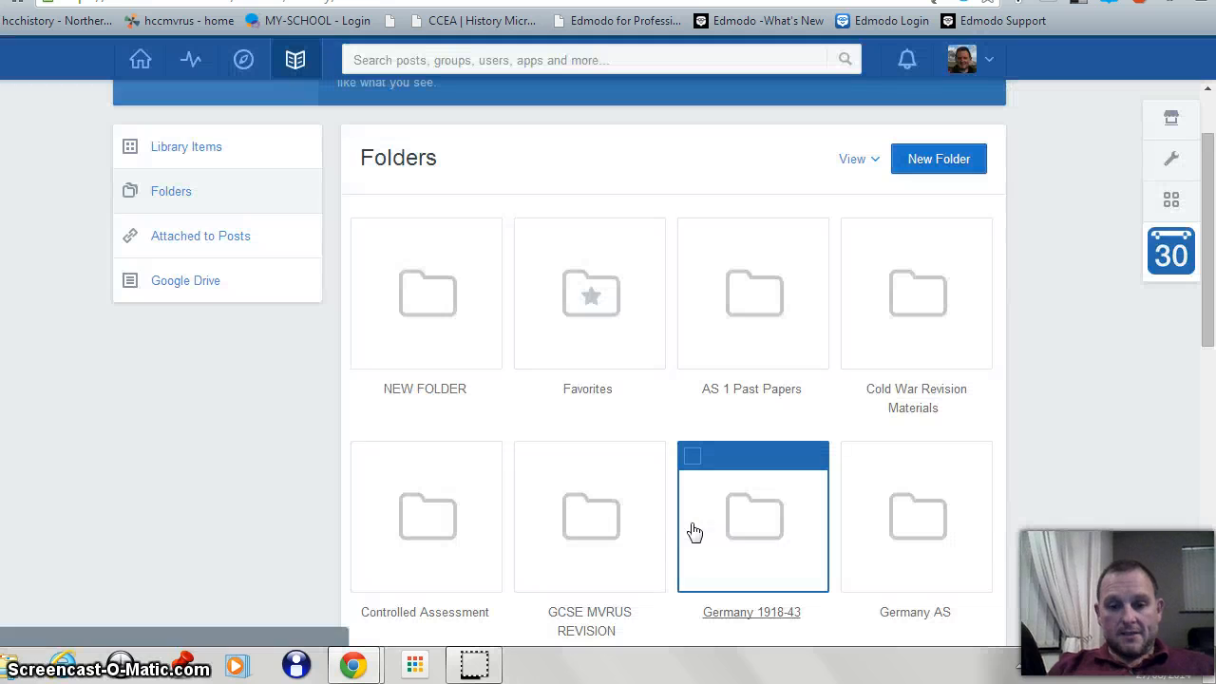
# Open NEW FOLDER in the Library and review its sharing options and its view choices
pyautogui.click(424, 301)
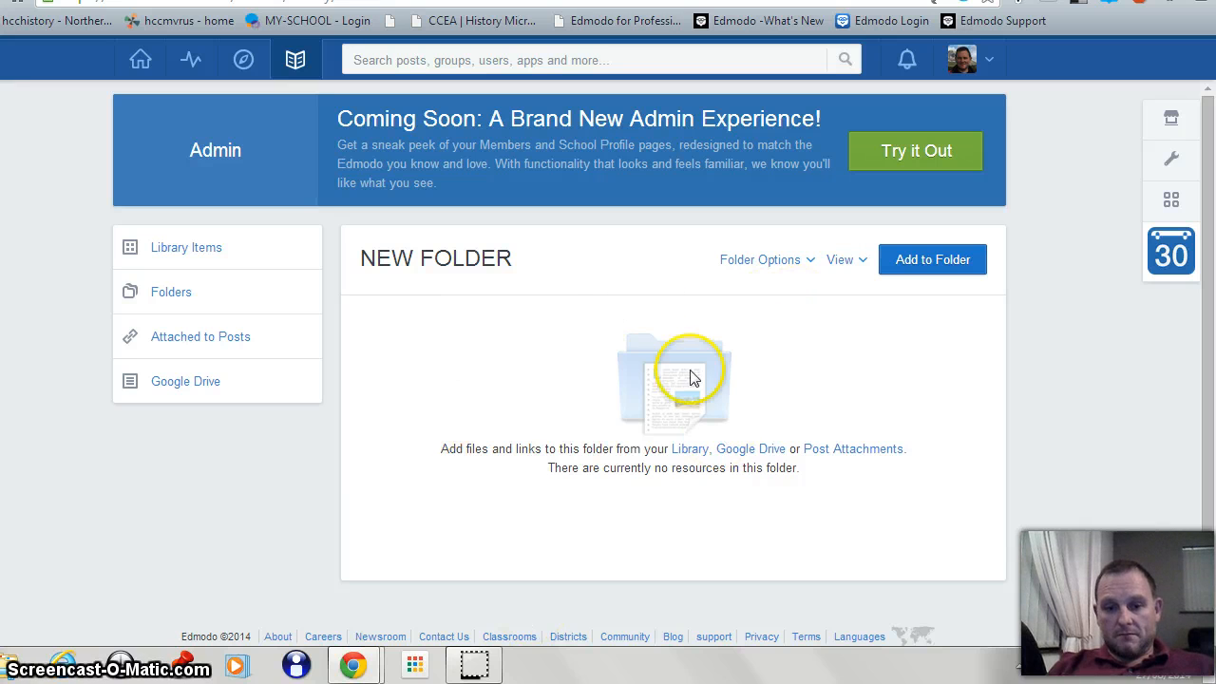
pyautogui.moveTo(1210, 251); pyautogui.dragTo(1211, 302)
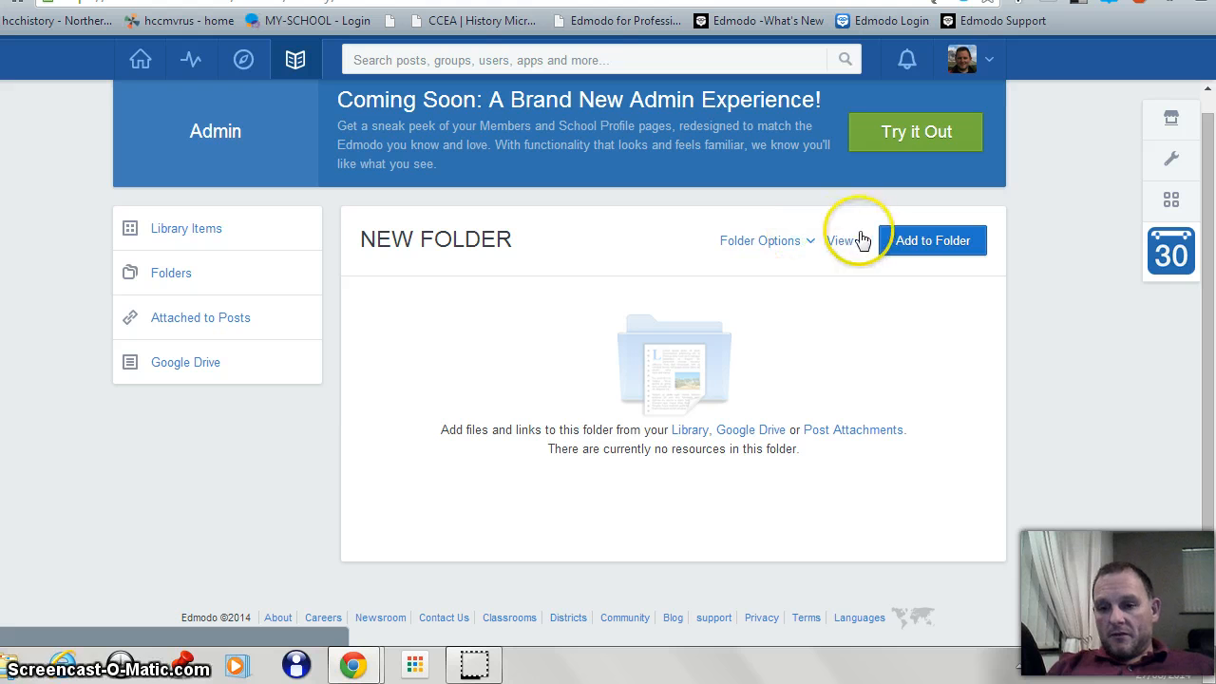
pyautogui.click(799, 242)
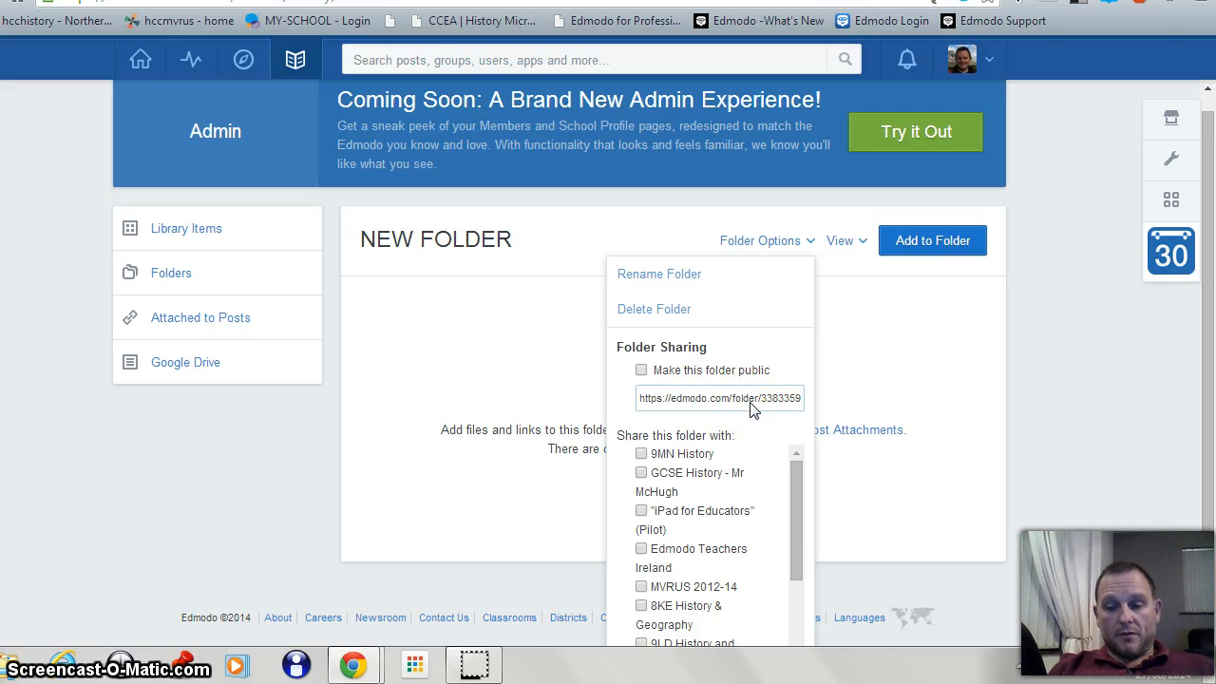
pyautogui.moveTo(794, 506); pyautogui.dragTo(795, 478)
pyautogui.click(858, 310)
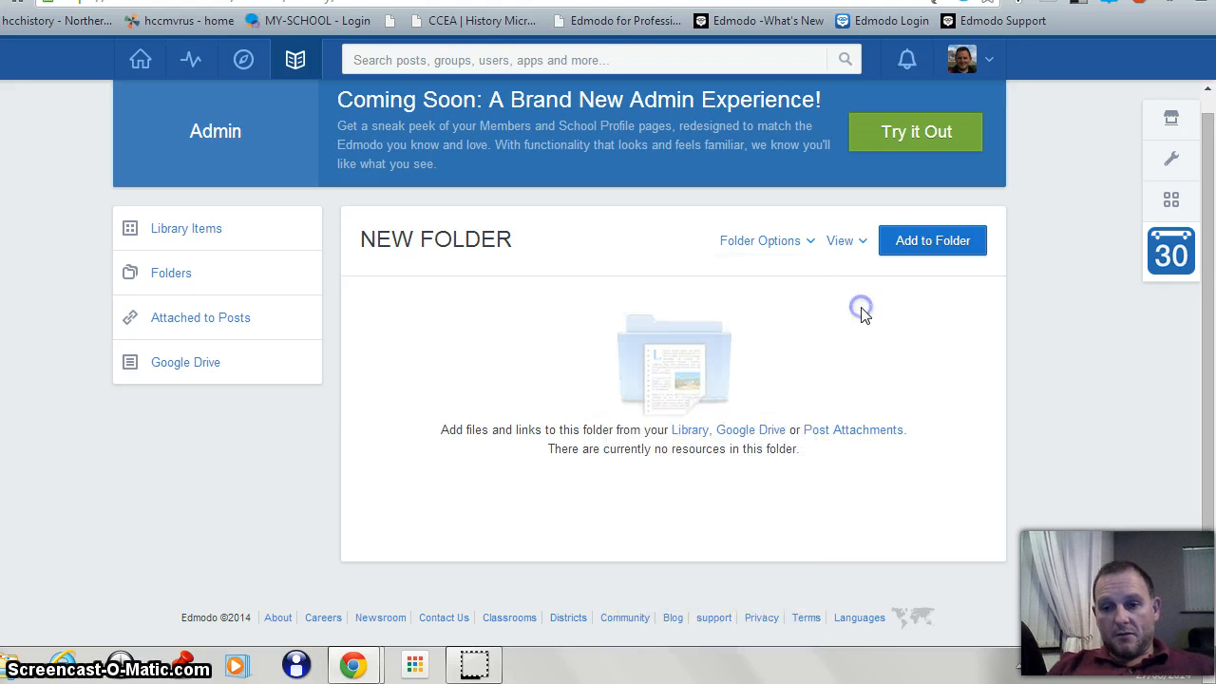
pyautogui.click(862, 242)
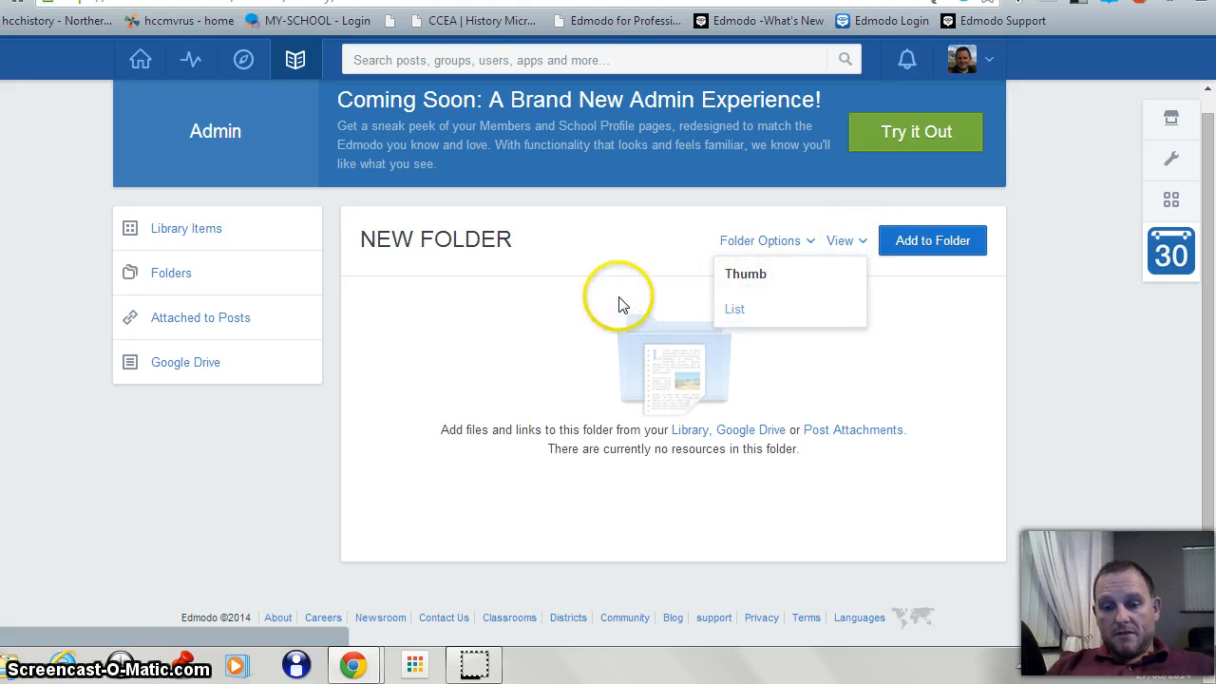
pyautogui.click(965, 327)
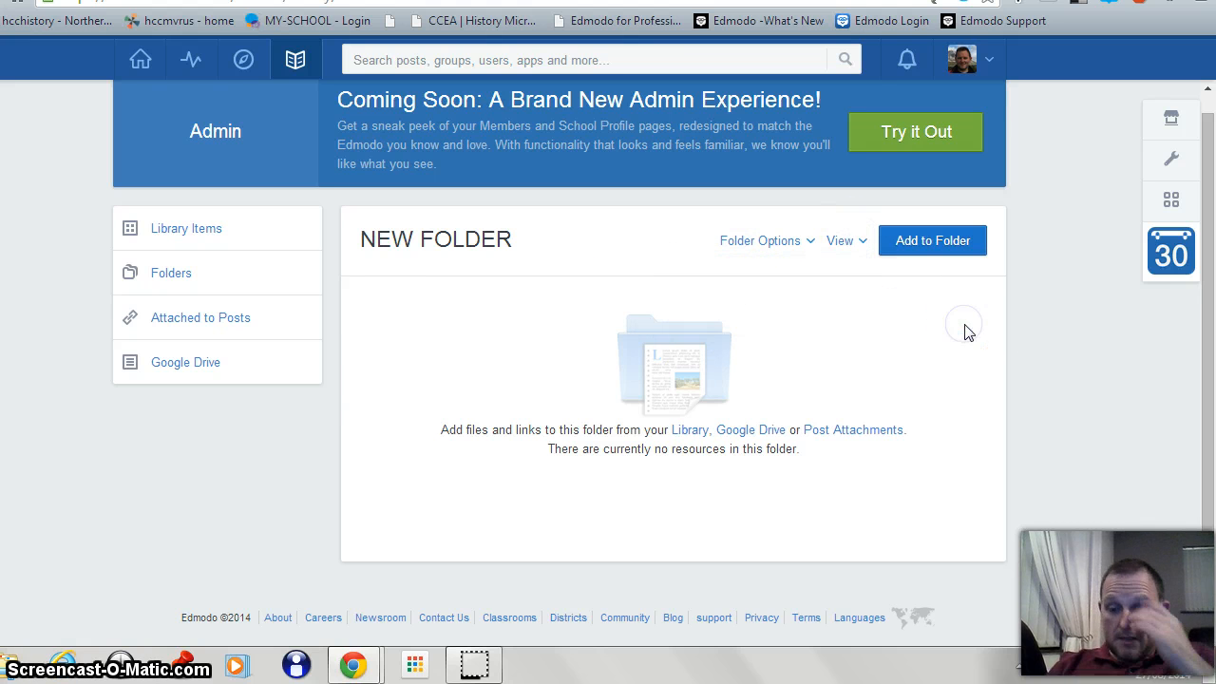
# Start adding content to NEW FOLDER and compare the file upload and web link options
pyautogui.click(933, 242)
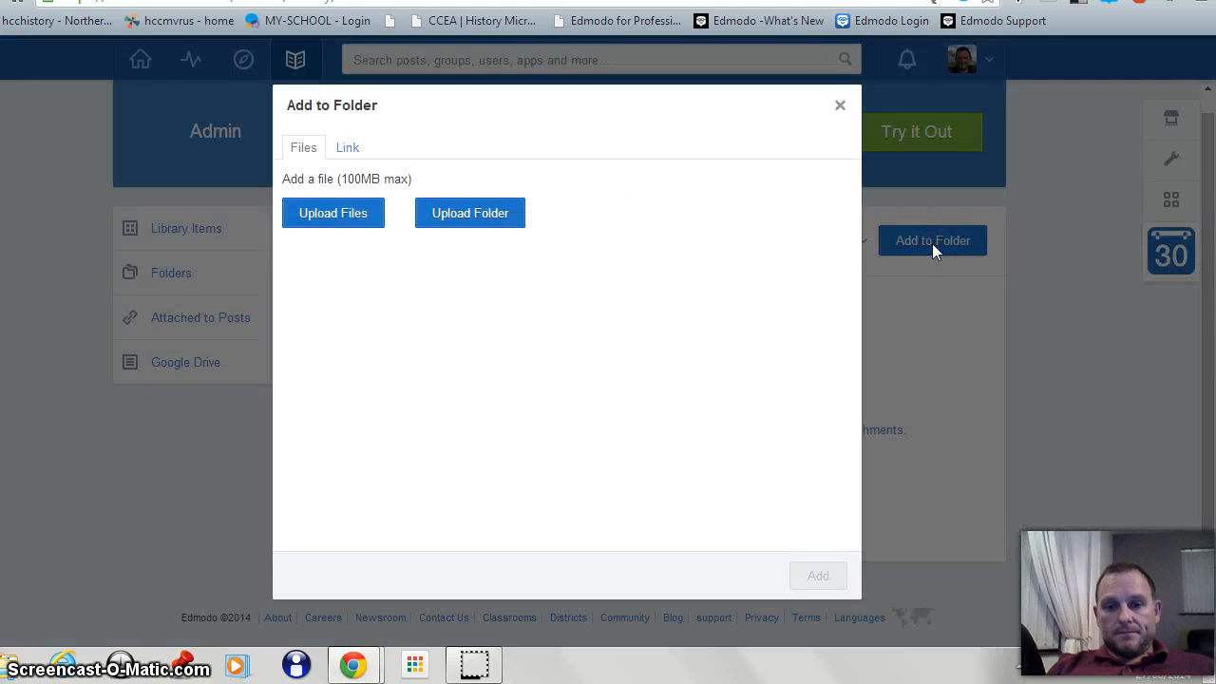
pyautogui.click(389, 240)
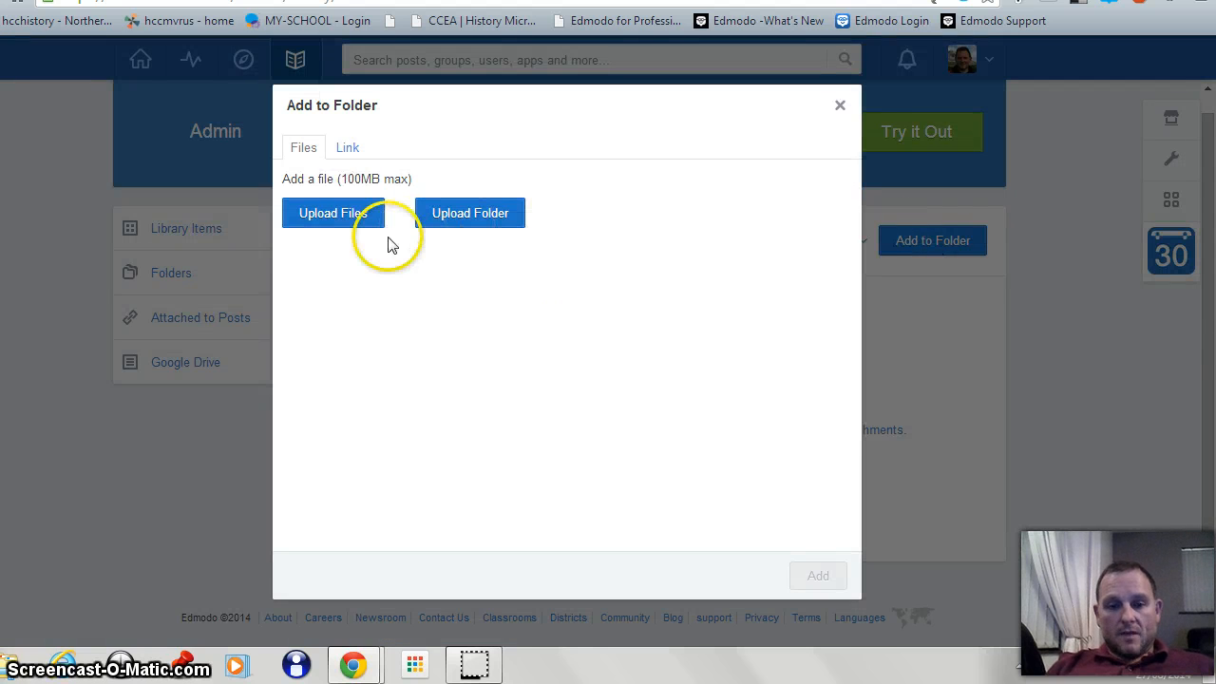
pyautogui.click(342, 149)
pyautogui.click(309, 150)
pyautogui.click(350, 155)
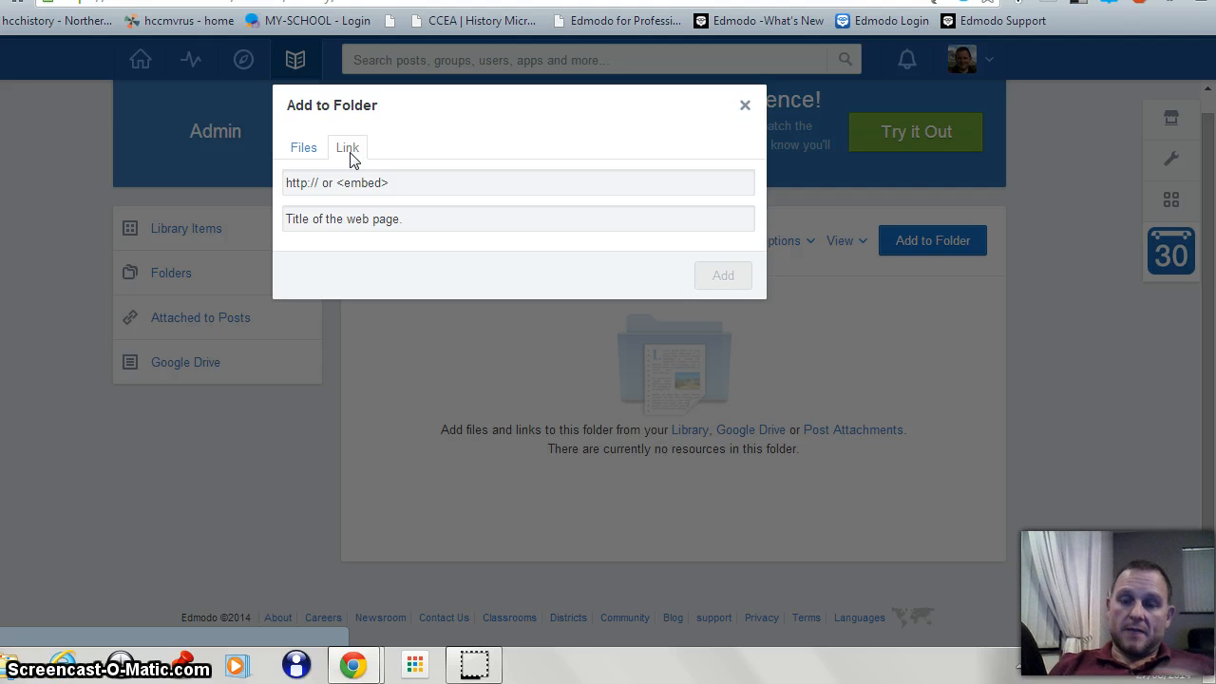
pyautogui.click(301, 150)
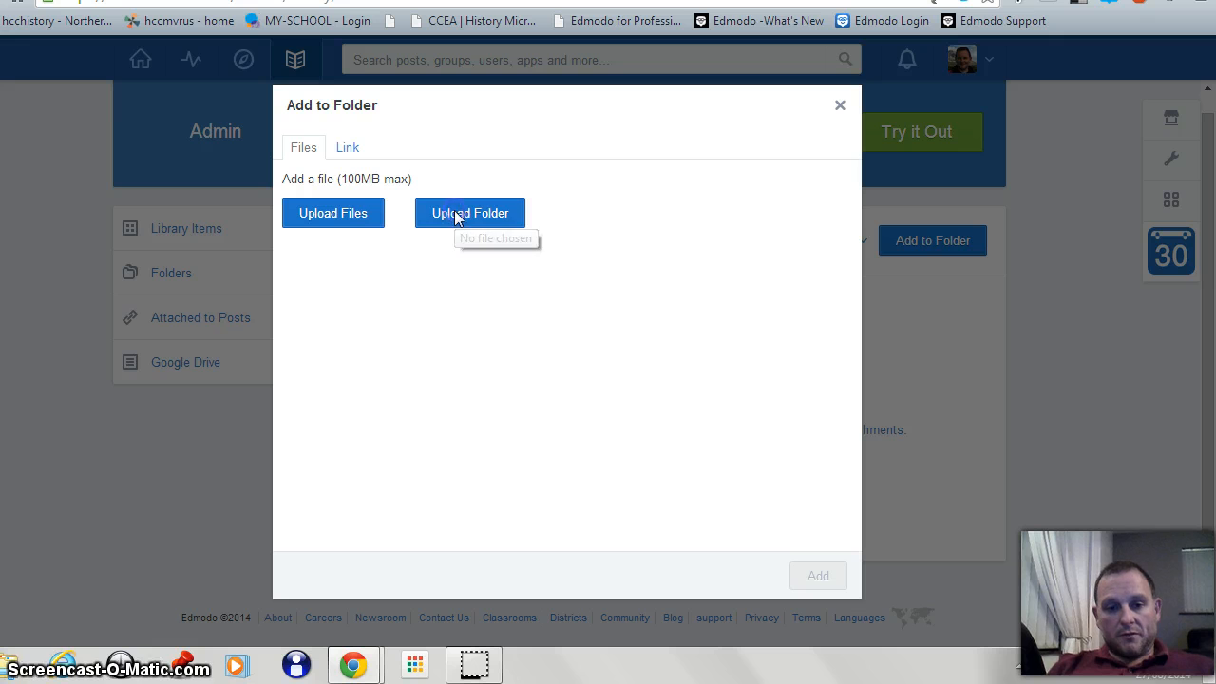
# Upload the Statements folder from the desktop and add its files to NEW FOLDER
pyautogui.click(326, 219)
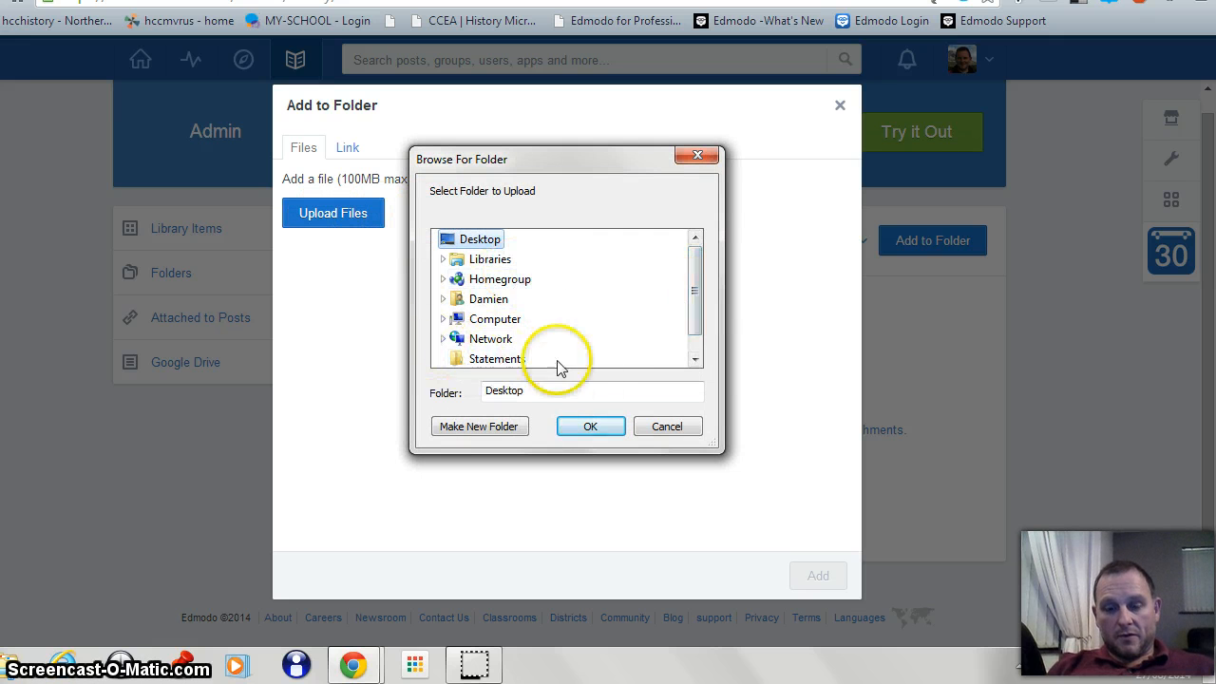
pyautogui.moveTo(695, 312); pyautogui.dragTo(695, 327)
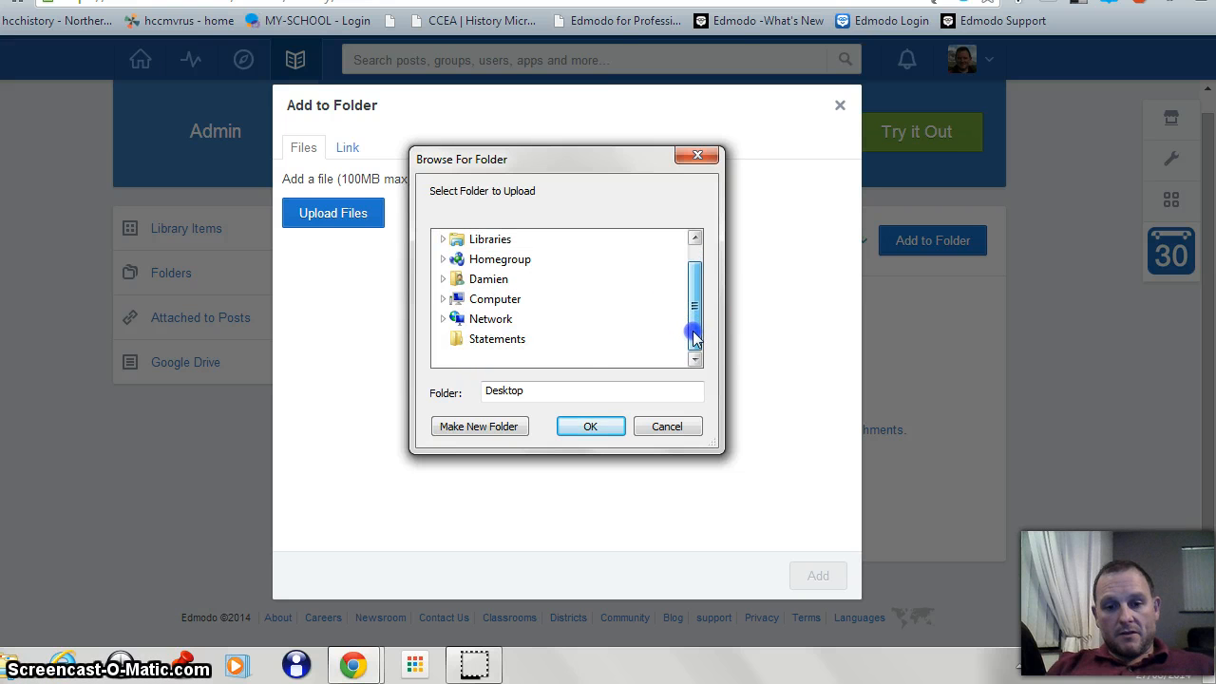
pyautogui.click(492, 340)
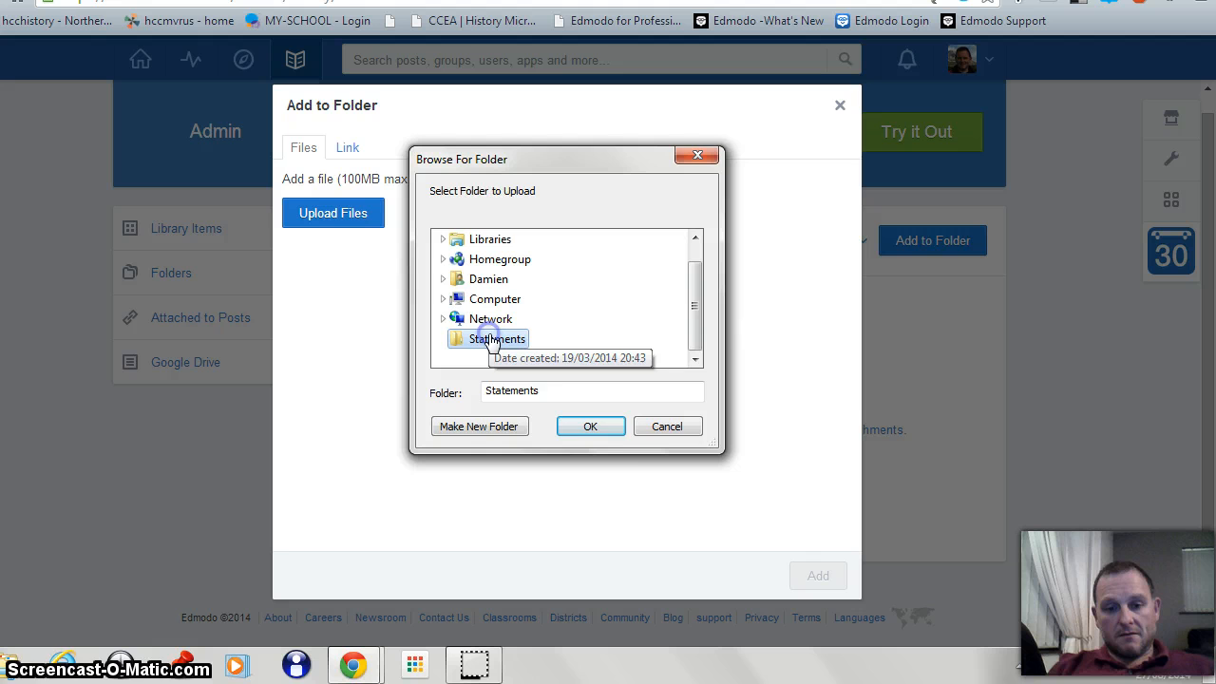
pyautogui.click(616, 432)
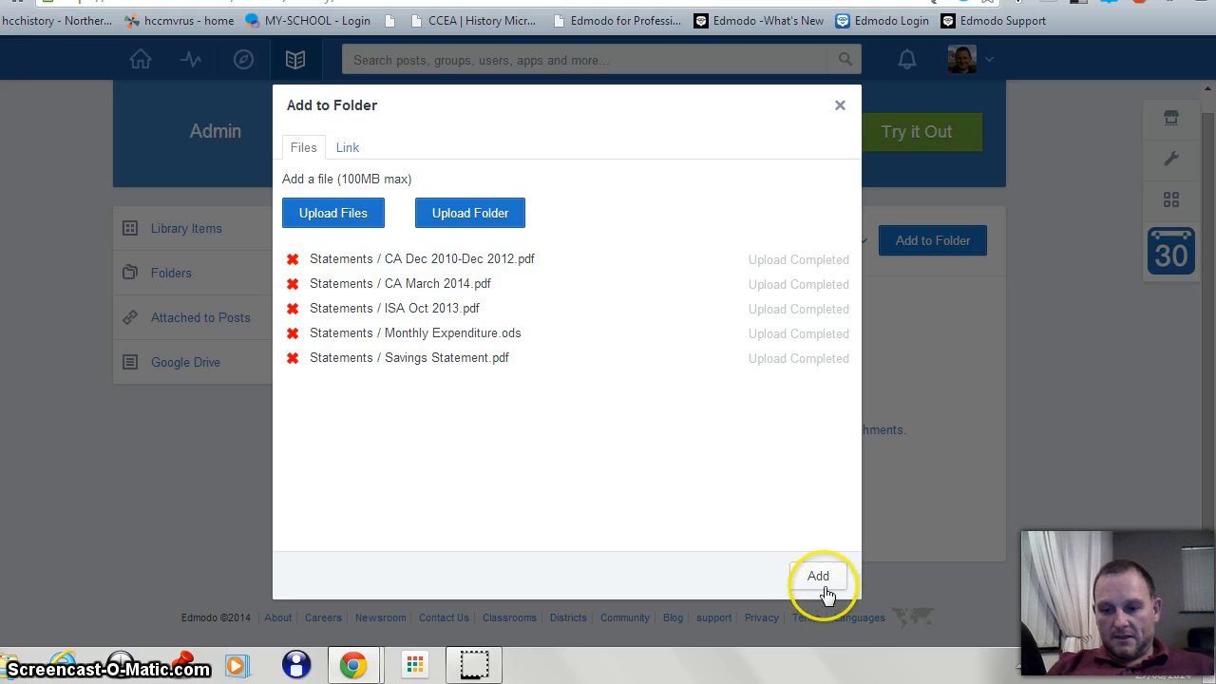
pyautogui.click(818, 581)
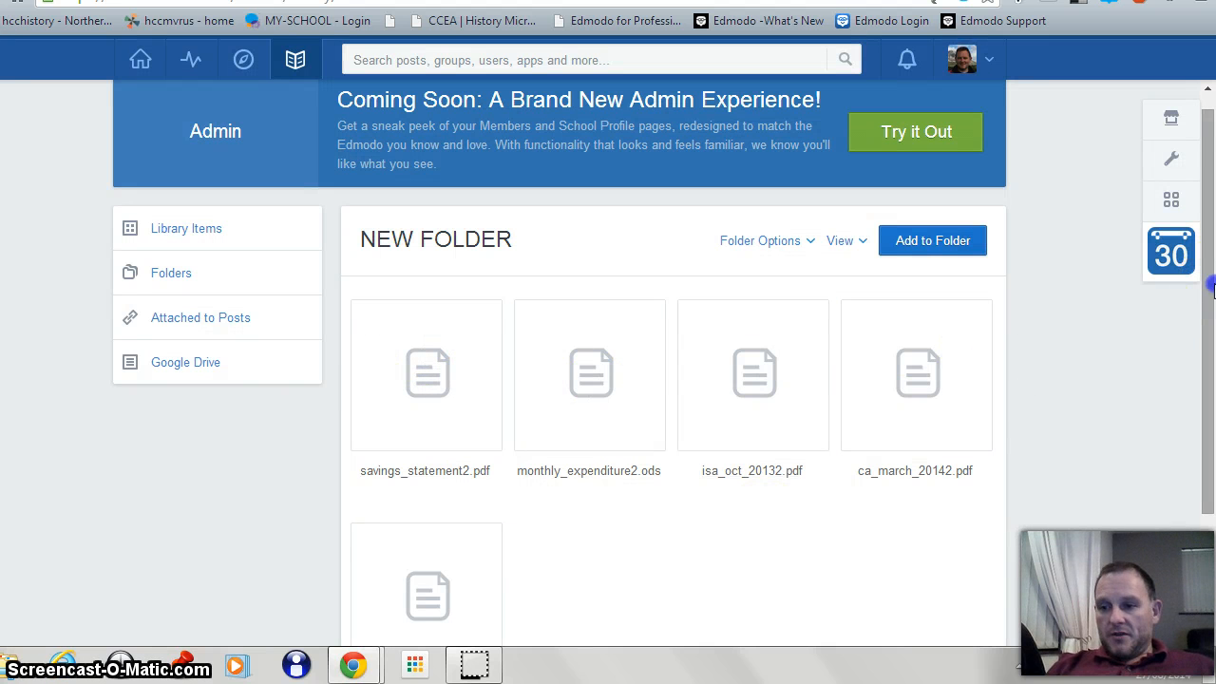
# Look over the uploaded files and open NEW FOLDER from the folders of MY NEW GROUP
pyautogui.moveTo(1213, 290); pyautogui.dragTo(1212, 379)
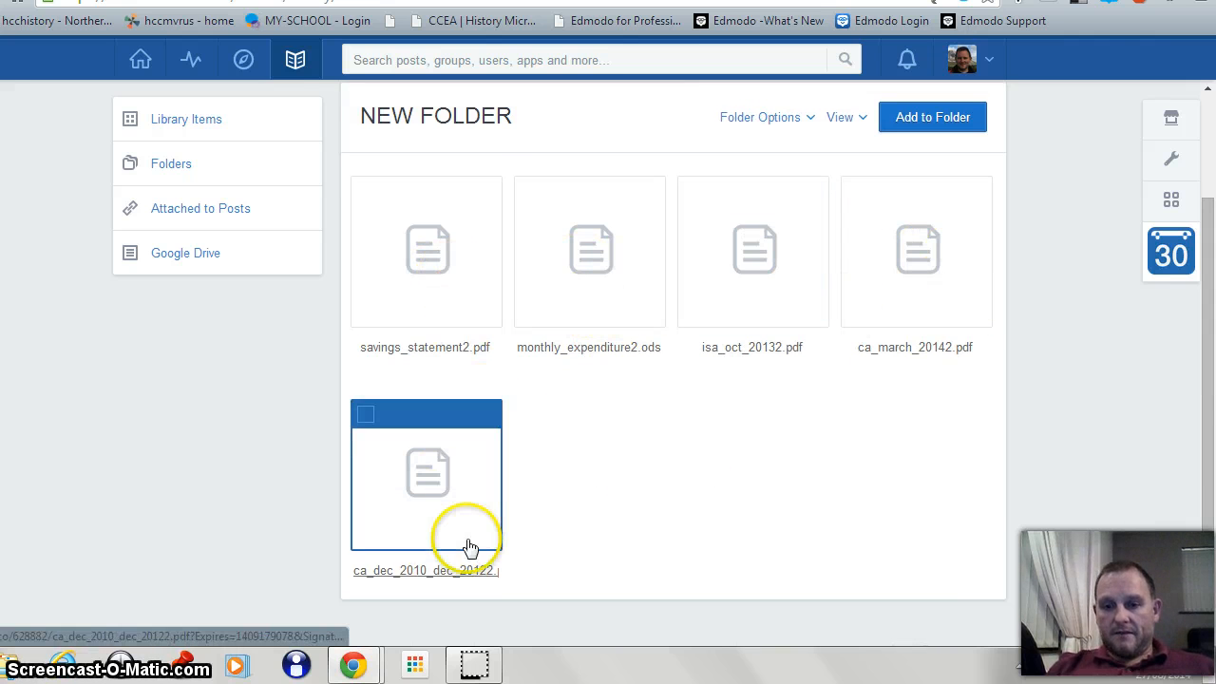
pyautogui.moveTo(1213, 380); pyautogui.dragTo(1208, 323)
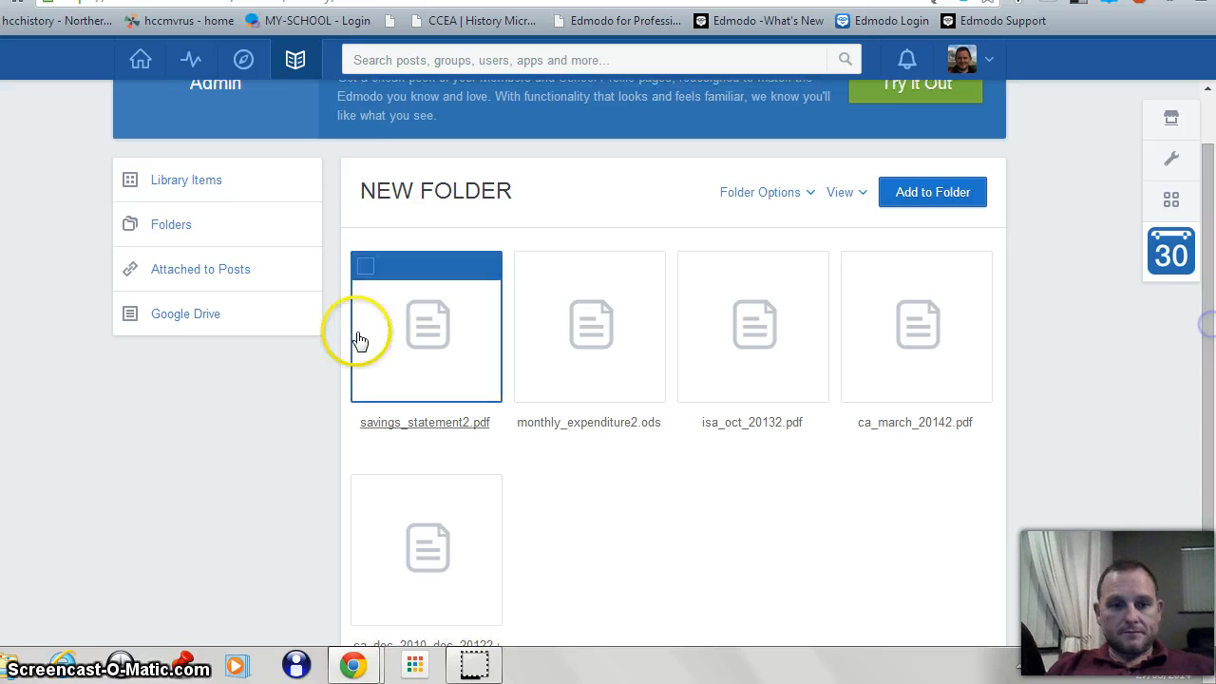
pyautogui.scroll(1, 159, 64)
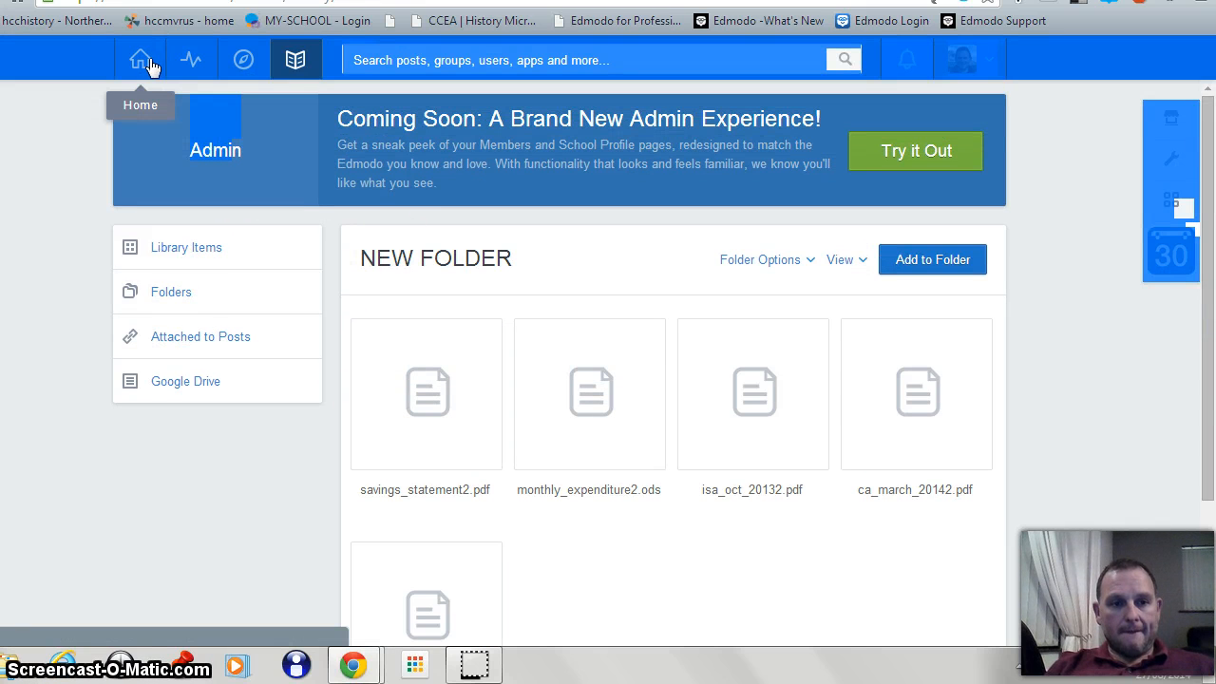
pyautogui.click(141, 62)
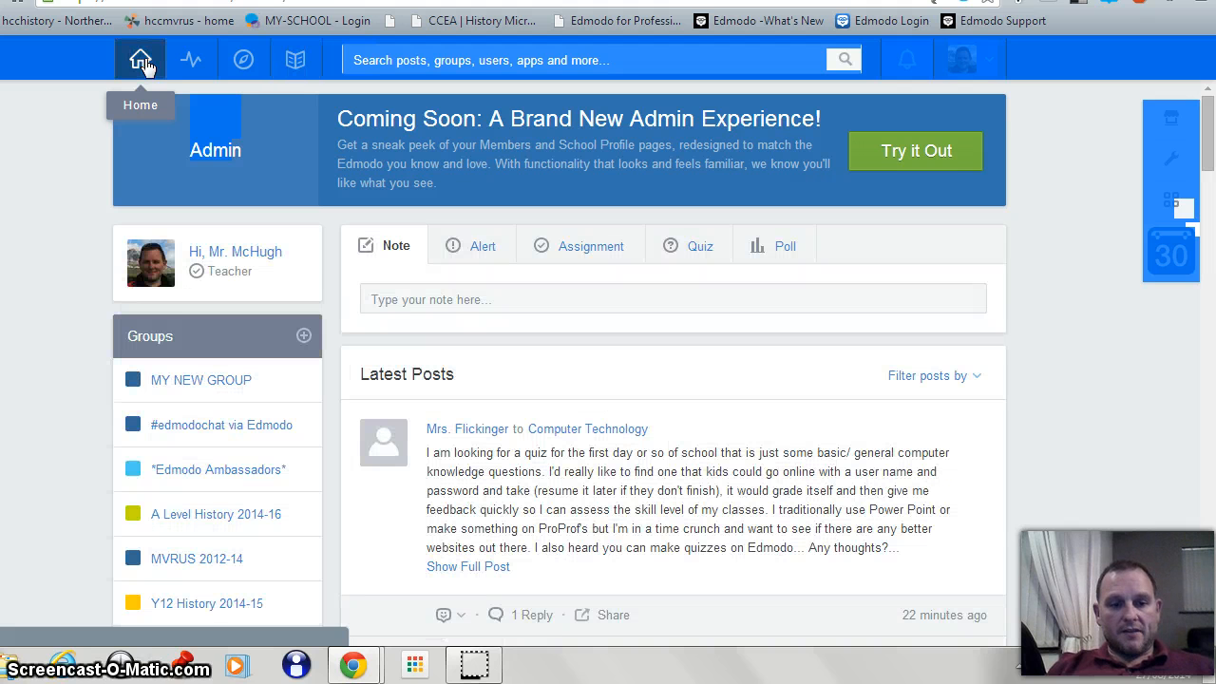
pyautogui.click(224, 384)
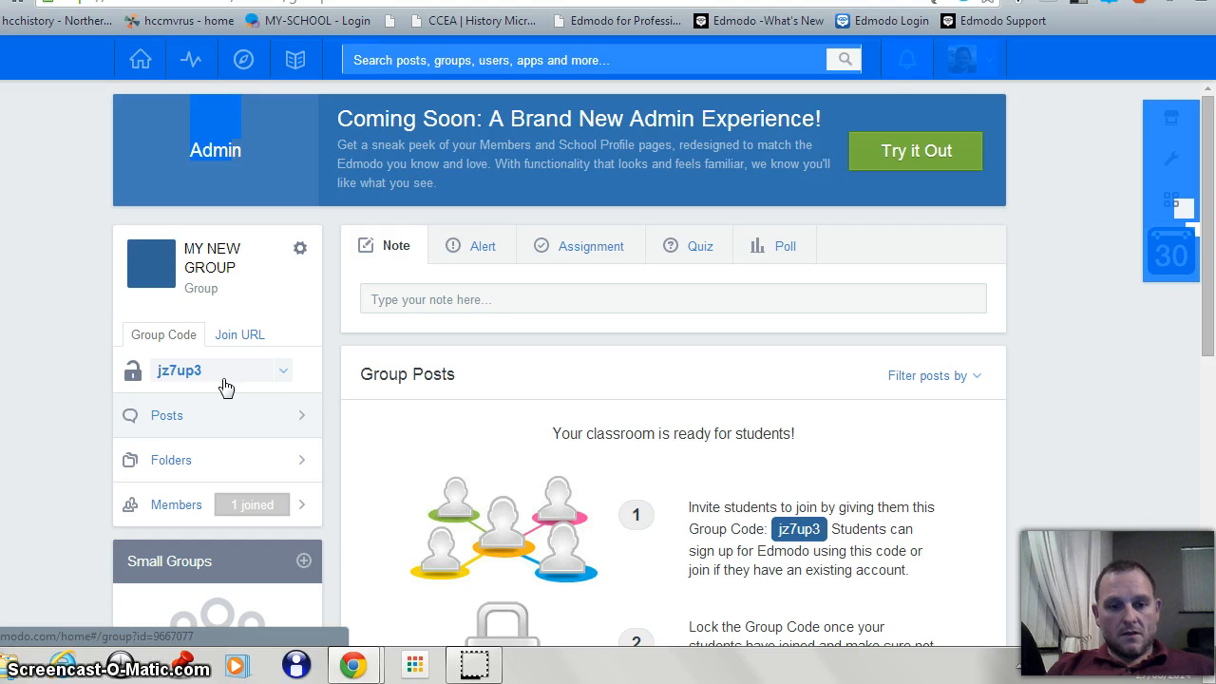
pyautogui.click(185, 461)
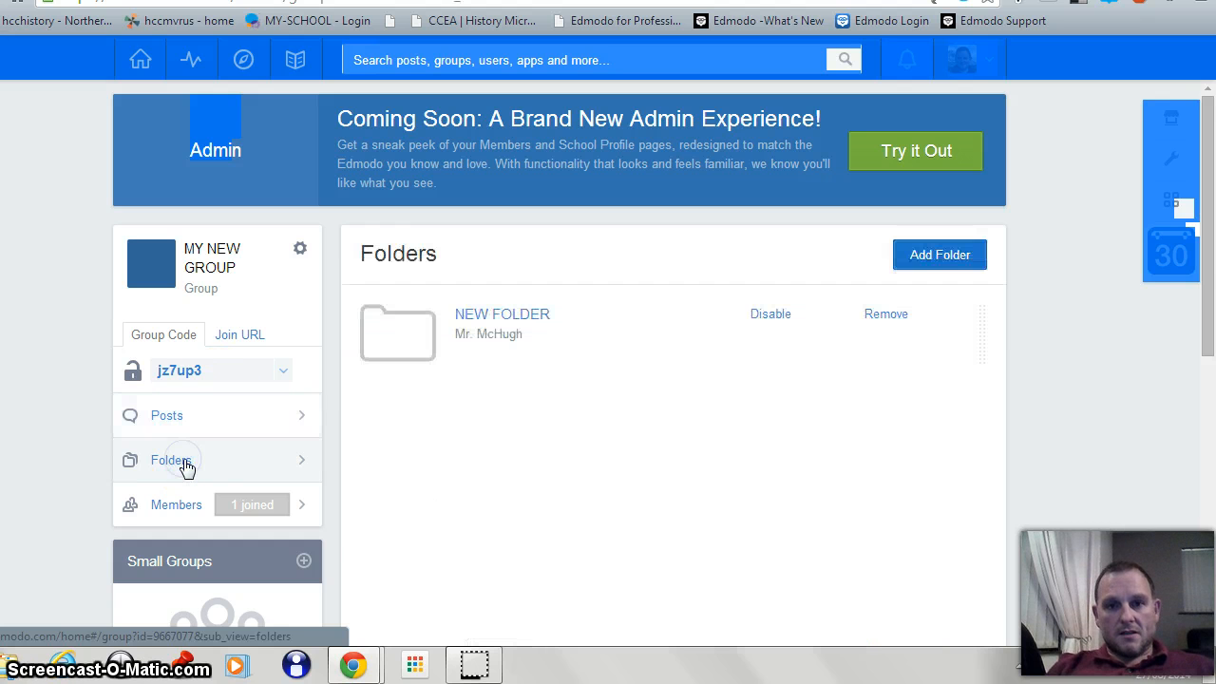
pyautogui.click(405, 330)
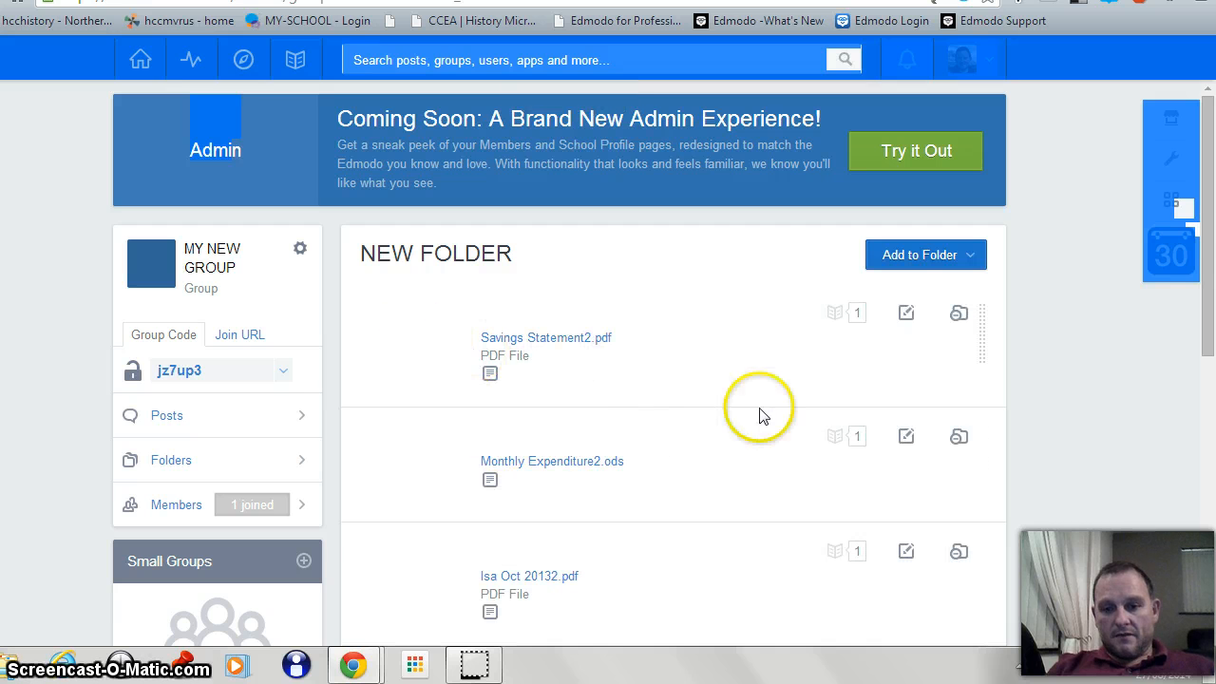
# Examine the actions available for Savings Statement2.pdf in the group's shared folder
pyautogui.moveTo(1204, 249); pyautogui.dragTo(1211, 300)
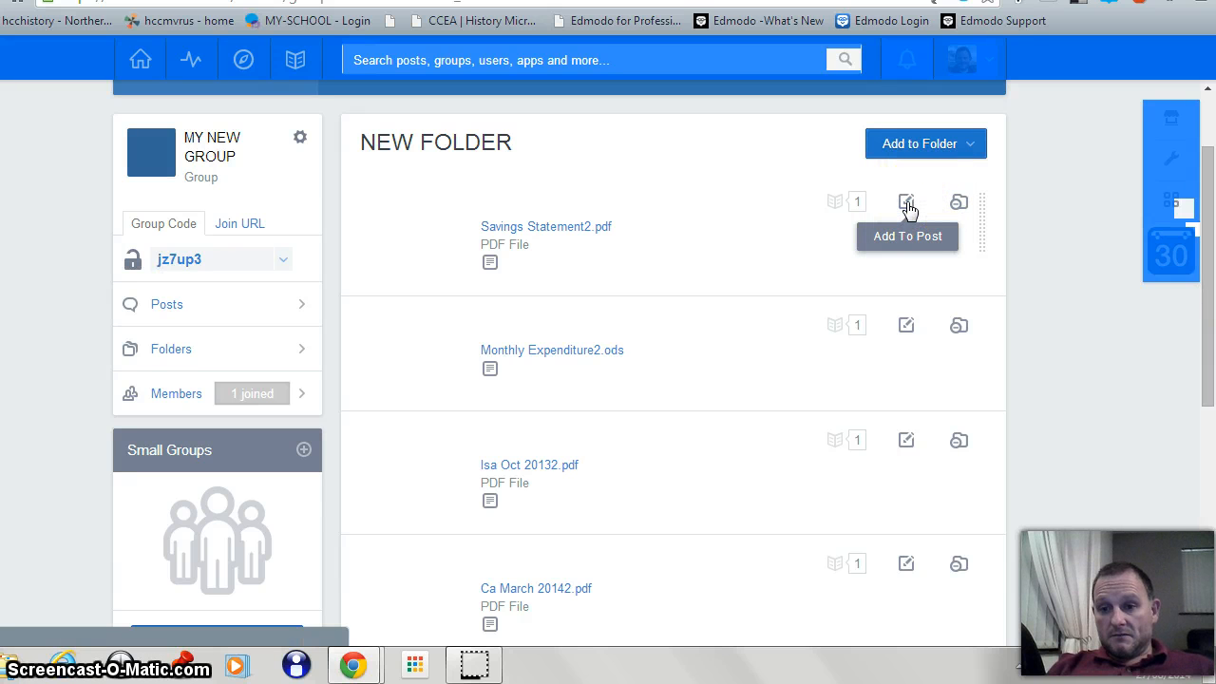
pyautogui.click(958, 204)
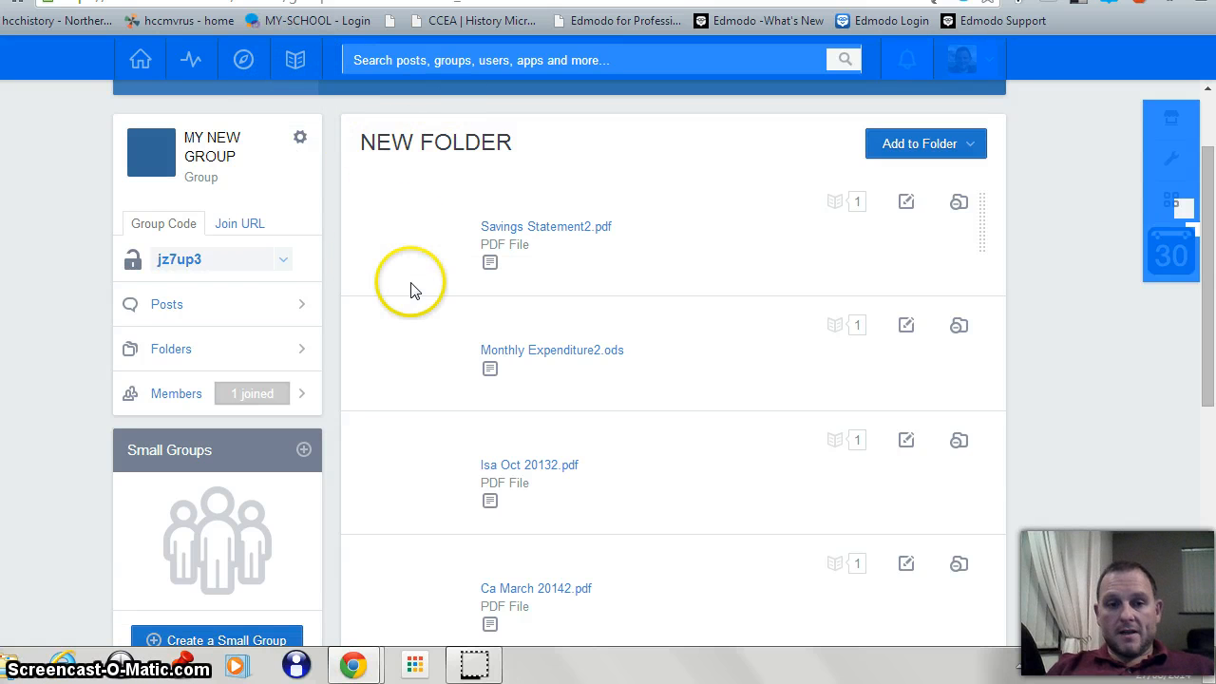
pyautogui.click(57, 225)
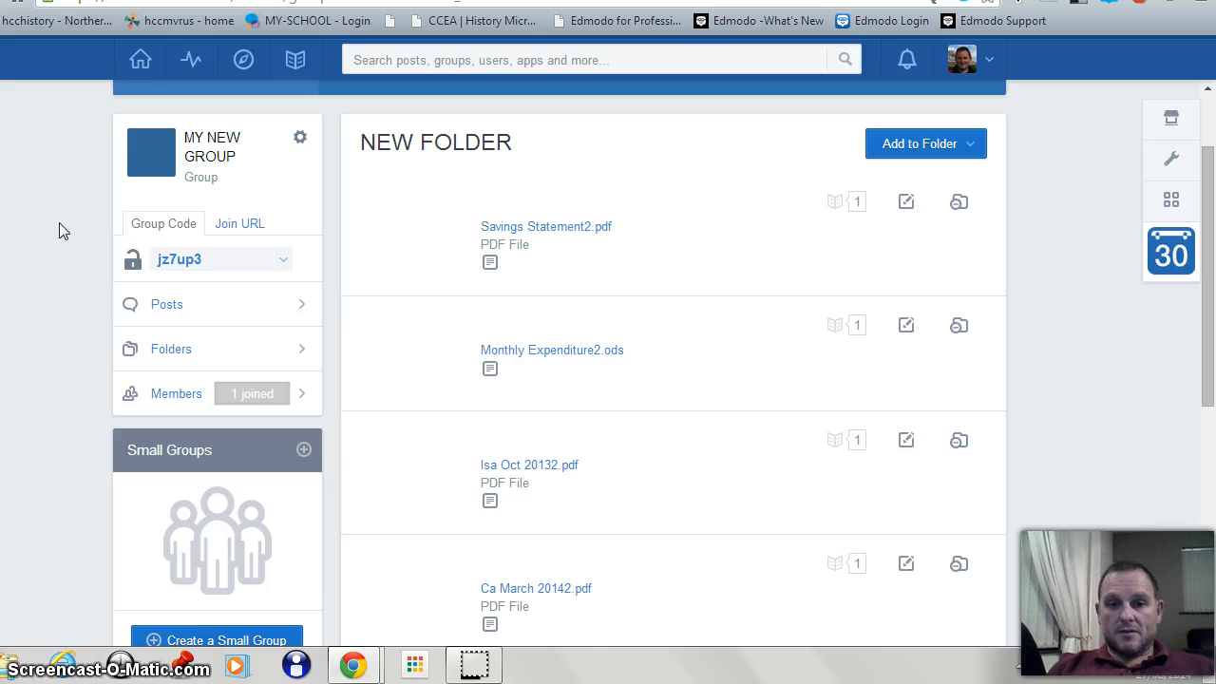